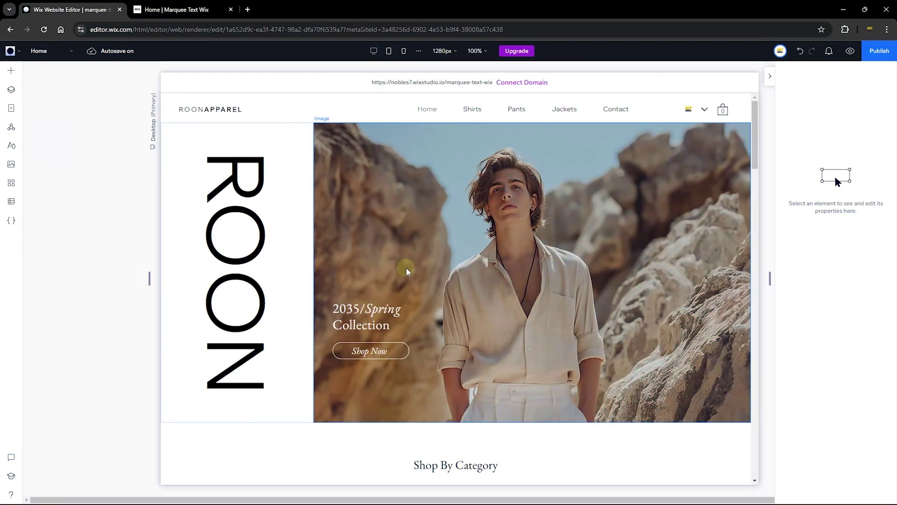
Add a new empty section below the hero, above Shop By Category
{"action": "scroll", "coordinate": [406, 271], "scroll_direction": "down", "scroll_amount": 3}
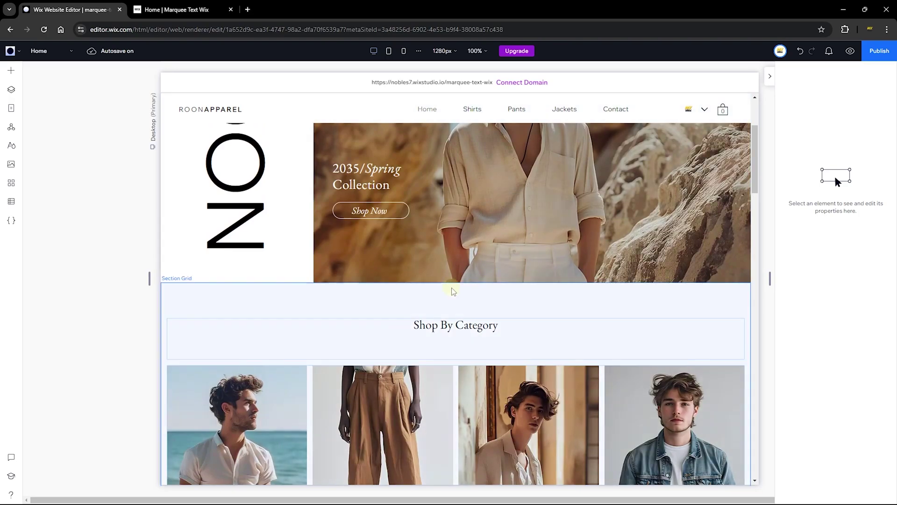
{"action": "left_click", "coordinate": [454, 291]}
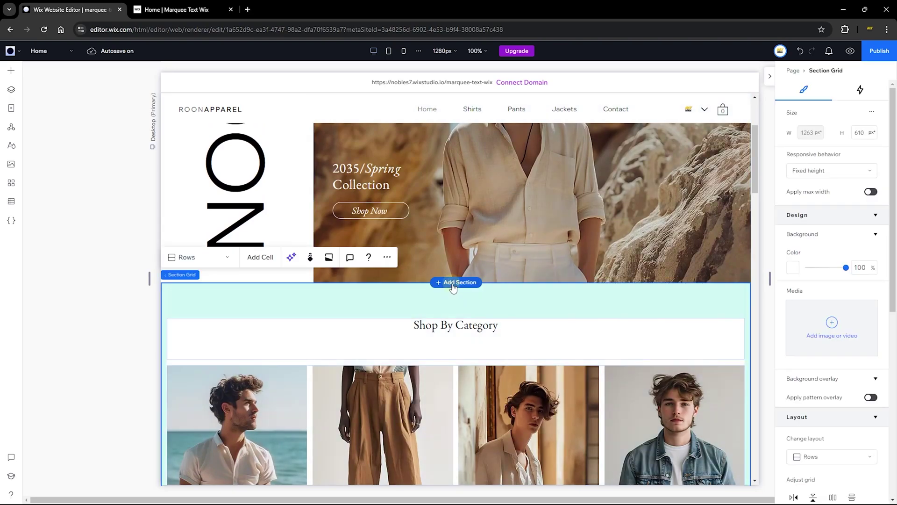
{"action": "left_click", "coordinate": [453, 282]}
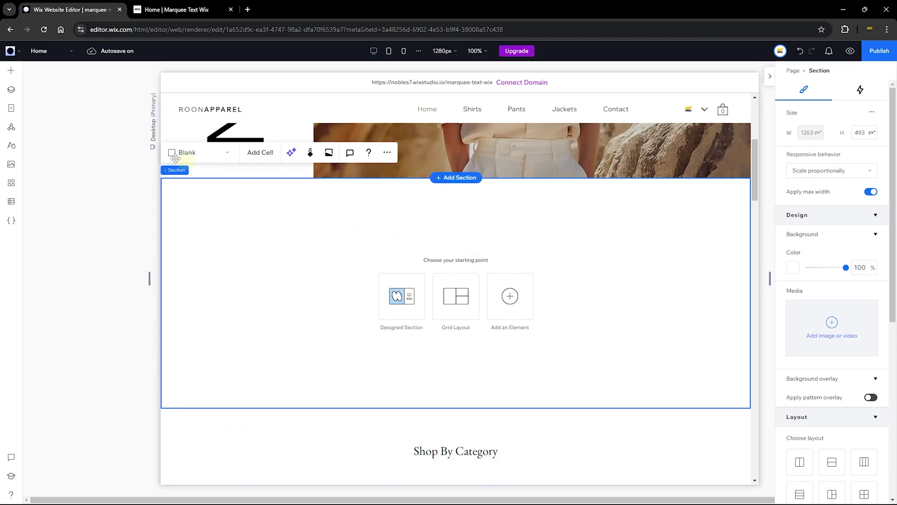
Drag the Let's Talk text marquee preset into the new section
{"action": "left_click", "coordinate": [12, 74]}
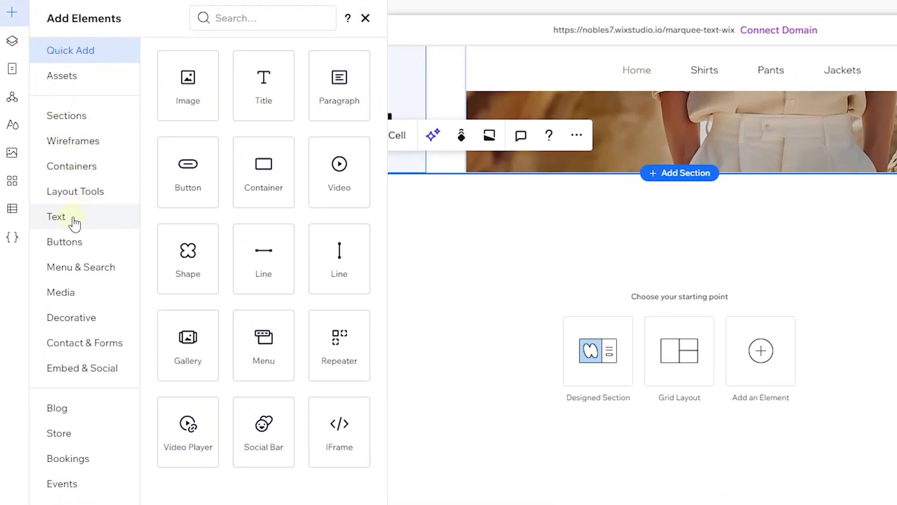
{"action": "left_click", "coordinate": [80, 217]}
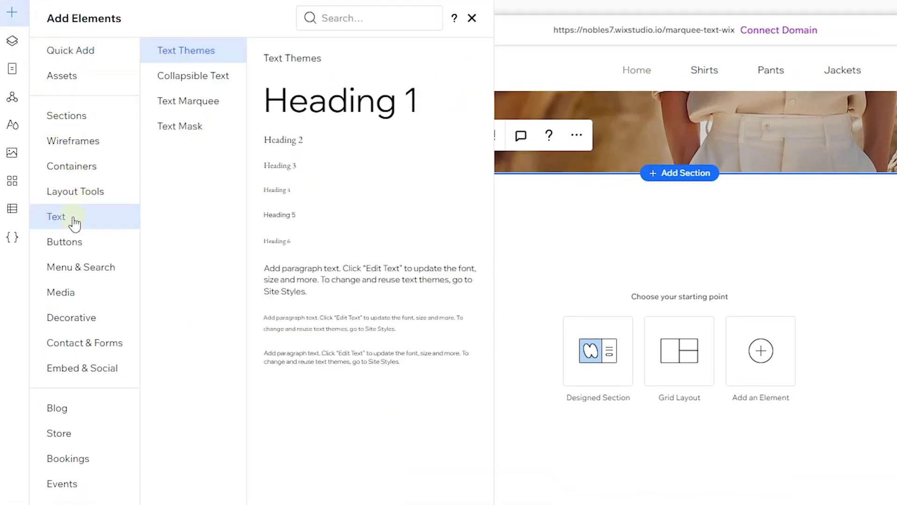
{"action": "left_click", "coordinate": [179, 107]}
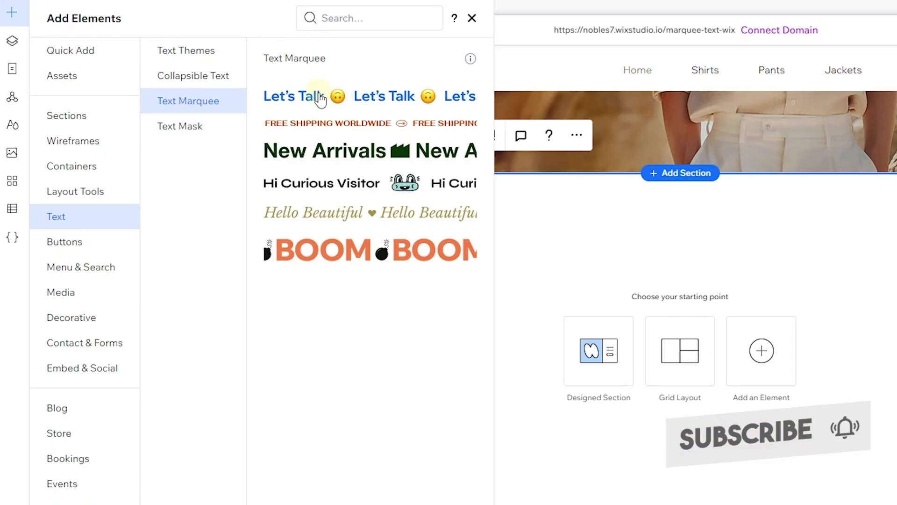
{"action": "left_click_drag", "start_coordinate": [320, 100], "coordinate": [308, 217]}
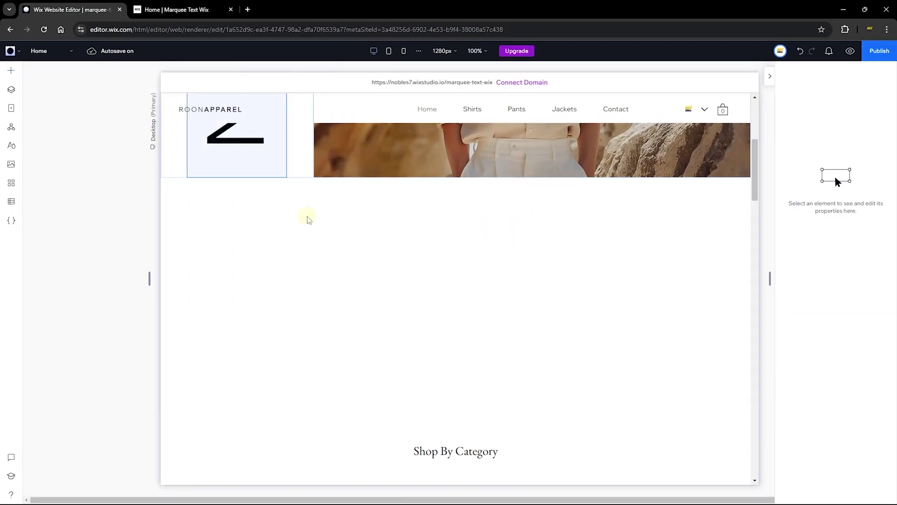
Align the marquee to the top of its section and stretch it full width
{"action": "left_click", "coordinate": [322, 229]}
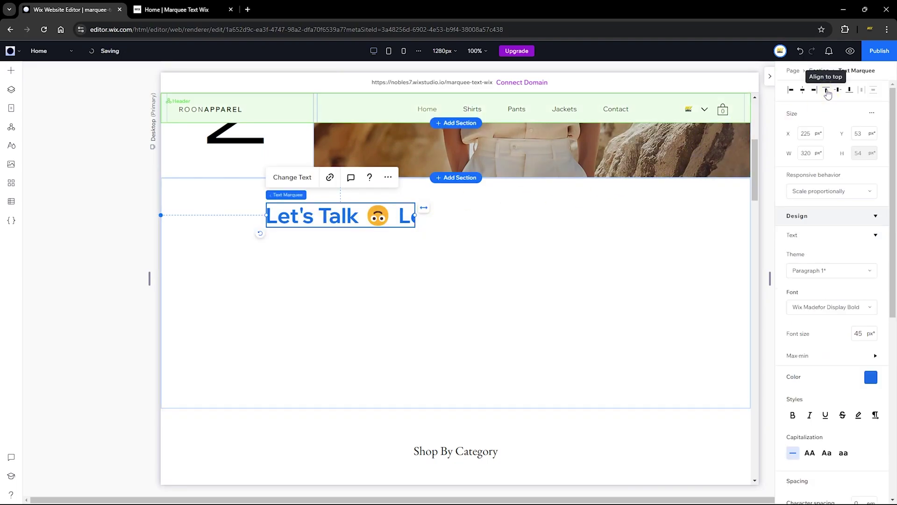
{"action": "left_click", "coordinate": [826, 90]}
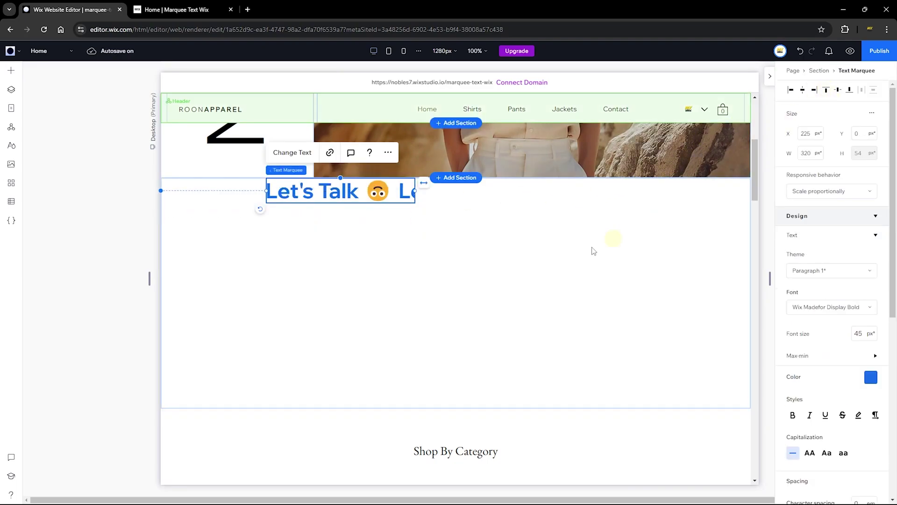
{"action": "left_click", "coordinate": [424, 183]}
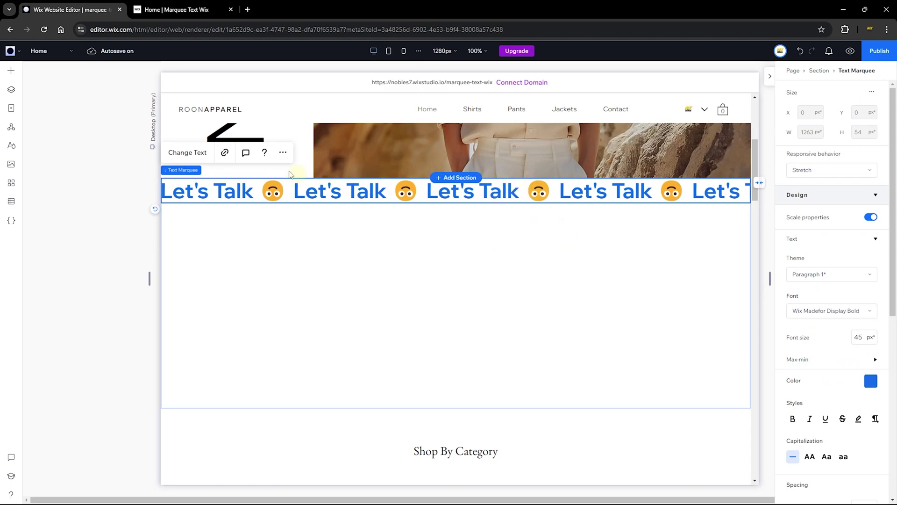
Replace the marquee text with 'FREE SHIPPING ON 2 OR MORE ORDERS'
{"action": "left_click", "coordinate": [188, 153]}
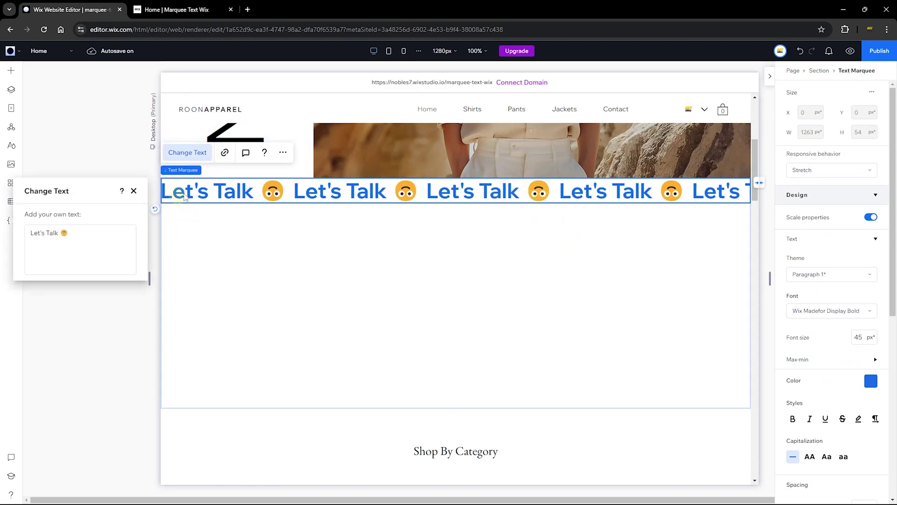
{"action": "left_click", "coordinate": [98, 242]}
{"action": "key", "text": "ctrl+a"}
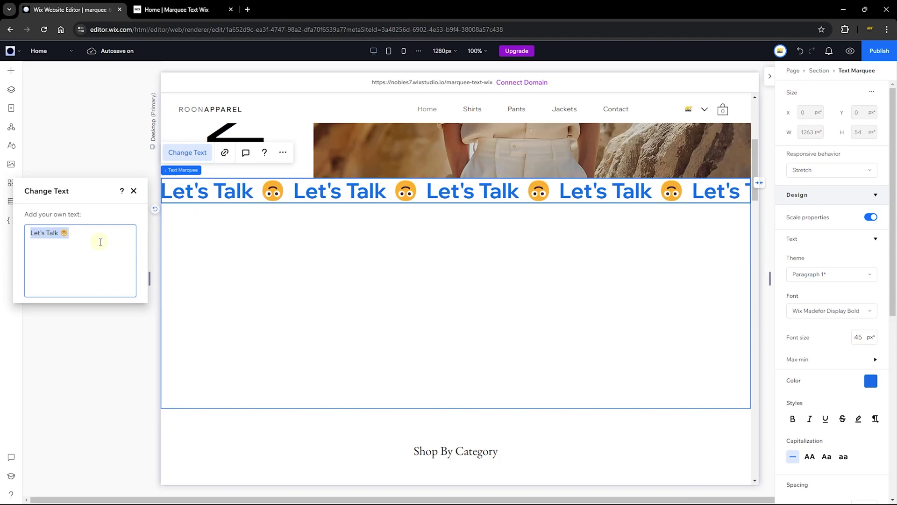
{"action": "key", "text": "Caps_Lock"}
{"action": "type", "text": "FRE"}
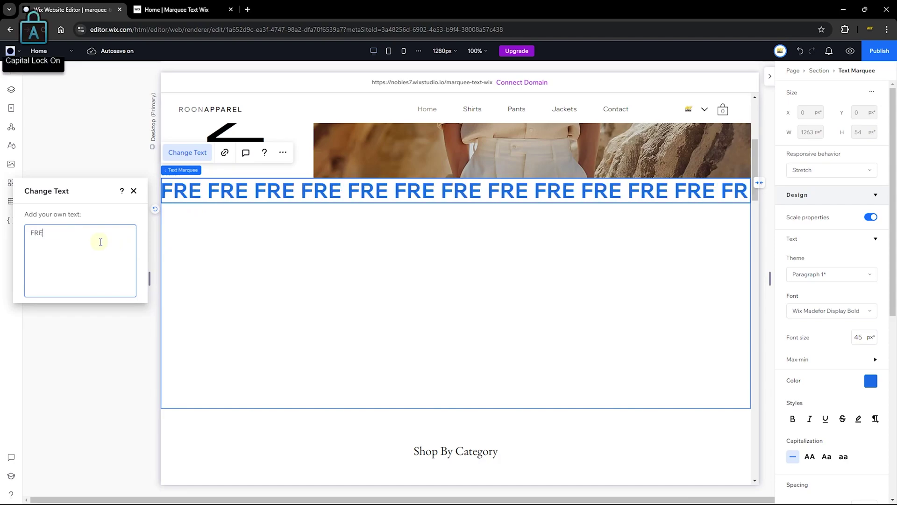
{"action": "type", "text": "E SHIPPING ON 2 OR MORE ORDERS"}
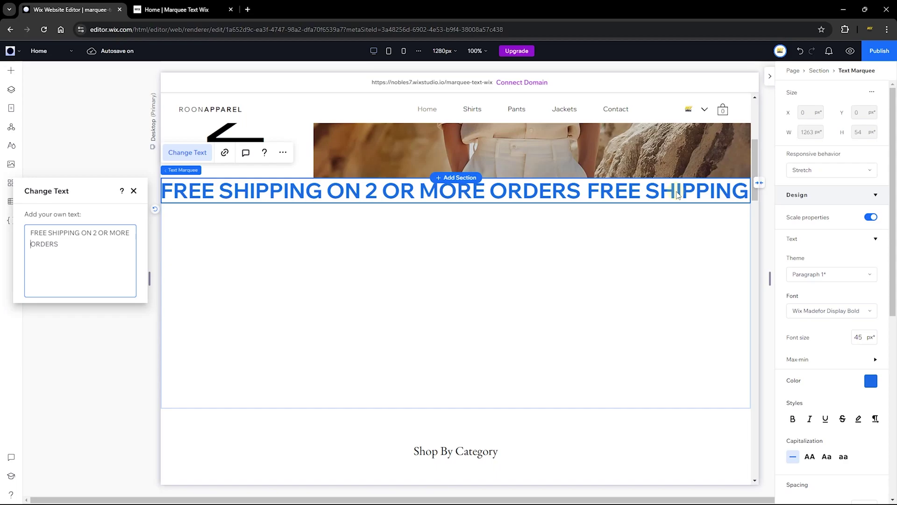
Link the marquee to the Product Page, choosing the Striped Cotton T-shirt
{"action": "left_click", "coordinate": [134, 190]}
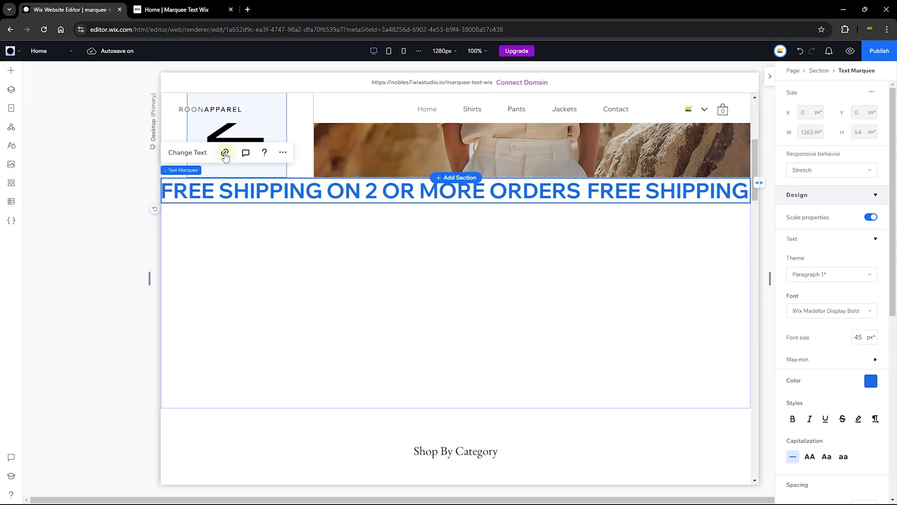
{"action": "left_click", "coordinate": [227, 155]}
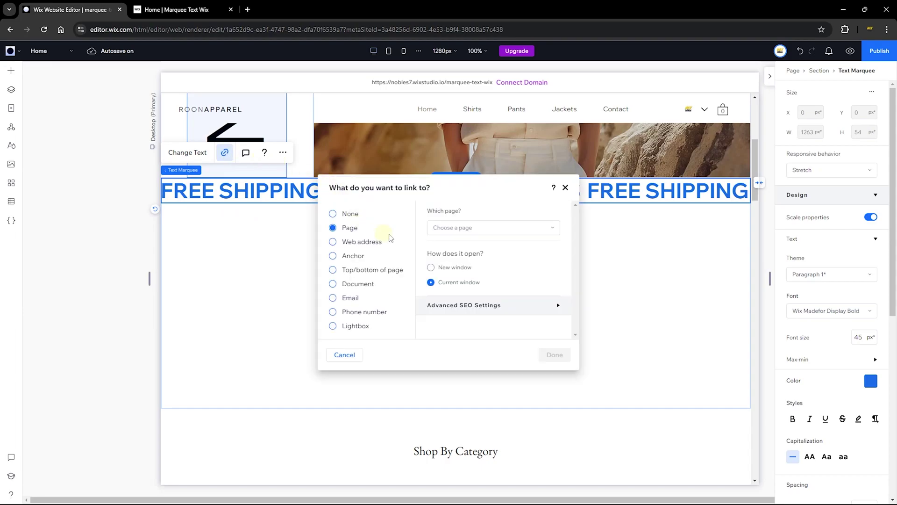
{"action": "left_click", "coordinate": [460, 228]}
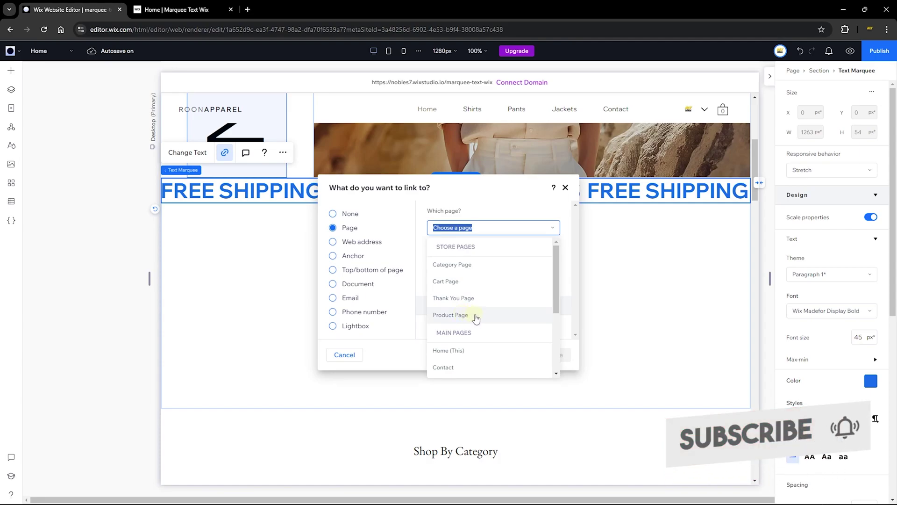
{"action": "left_click", "coordinate": [481, 315]}
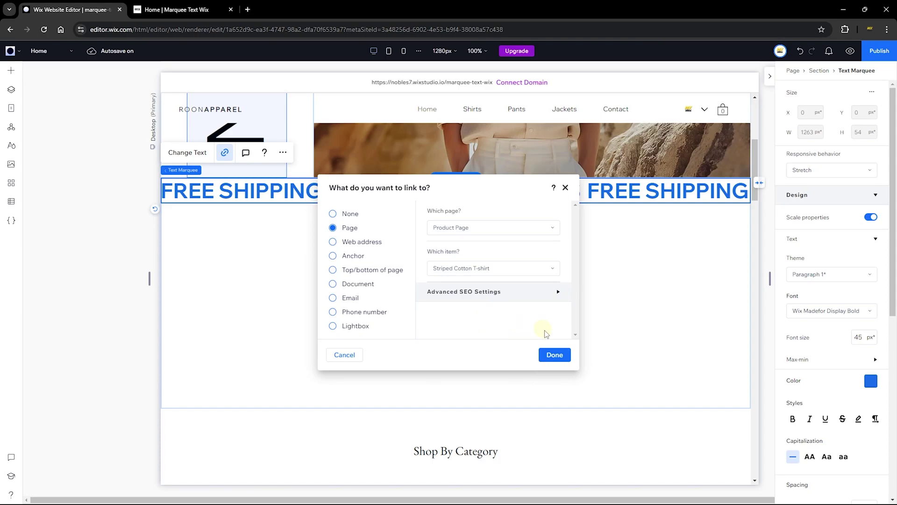
{"action": "left_click", "coordinate": [503, 270]}
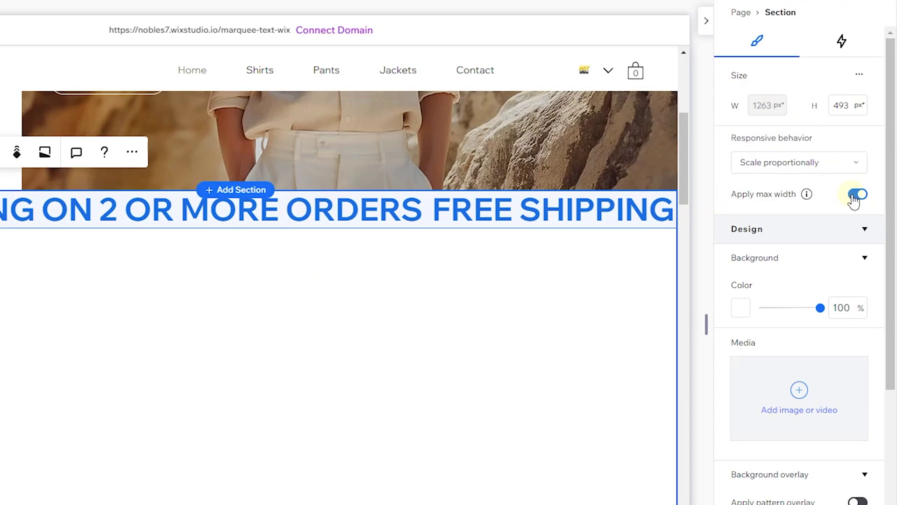
Turn on advanced sizing and set the section's row unit to Max content
{"action": "left_click", "coordinate": [860, 75]}
{"action": "left_click", "coordinate": [826, 85]}
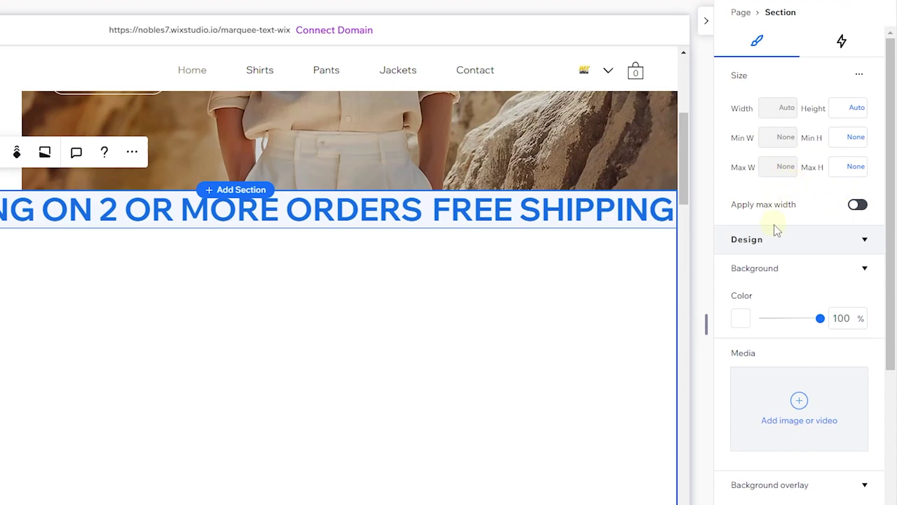
{"action": "scroll", "coordinate": [777, 228], "scroll_direction": "down", "scroll_amount": 10}
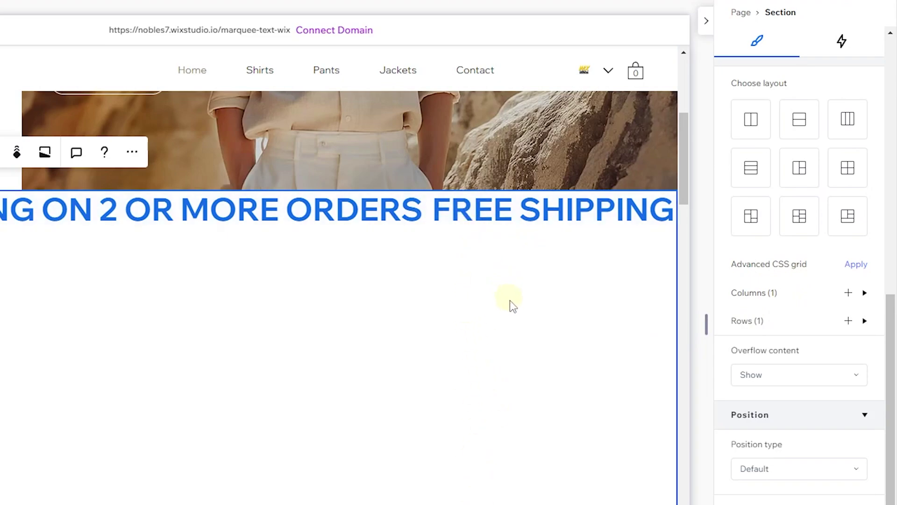
{"action": "left_click", "coordinate": [750, 324]}
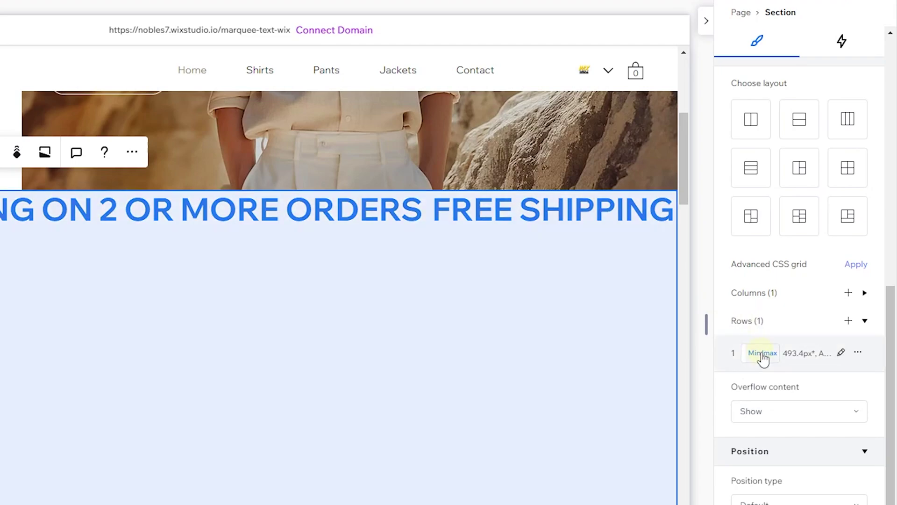
{"action": "left_click", "coordinate": [763, 355]}
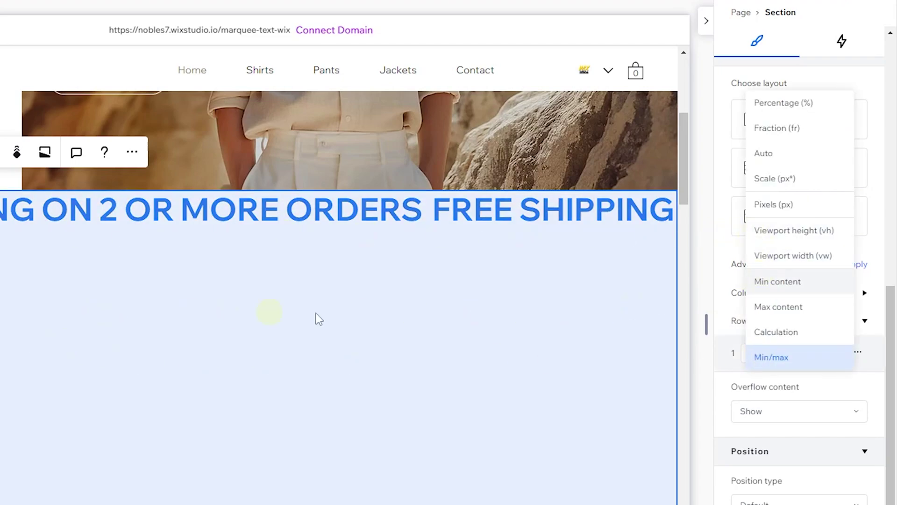
{"action": "left_click", "coordinate": [788, 309]}
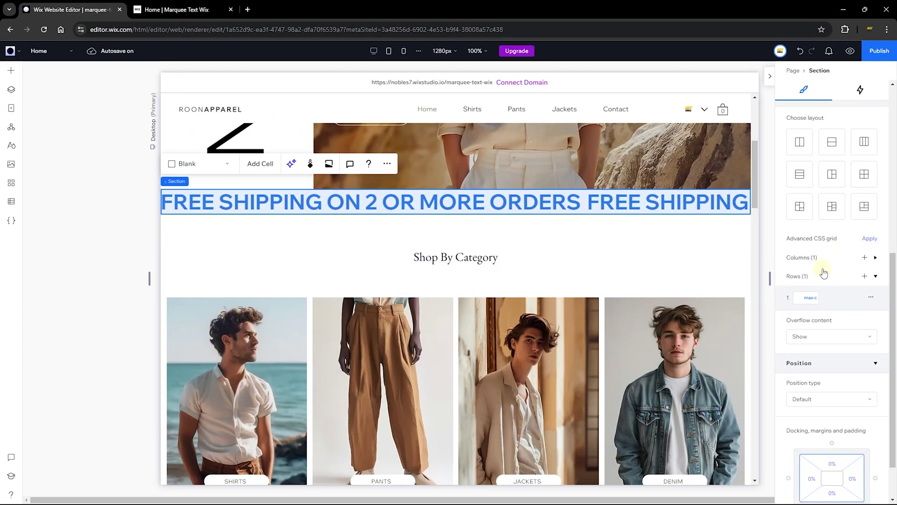
Apply the Heading 1 text theme to the marquee
{"action": "left_click", "coordinate": [502, 206]}
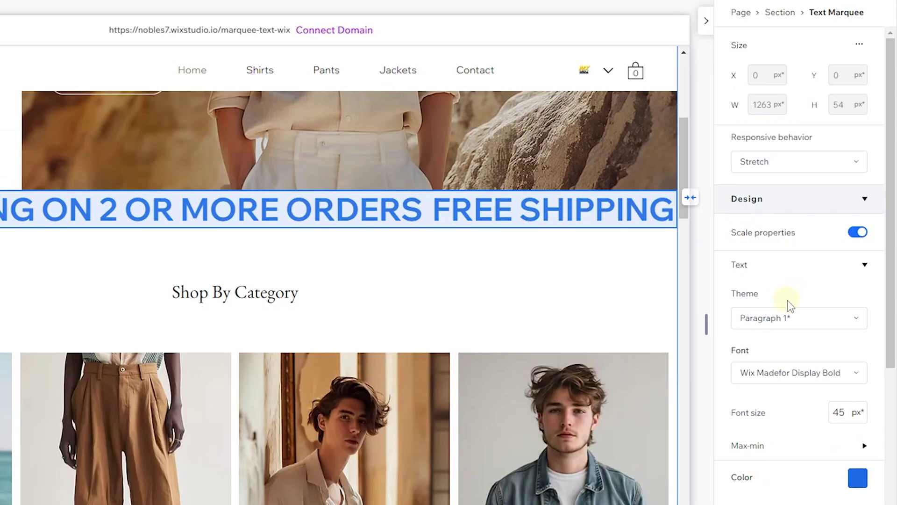
{"action": "scroll", "coordinate": [787, 300], "scroll_direction": "down", "scroll_amount": 3}
{"action": "left_click", "coordinate": [786, 184]}
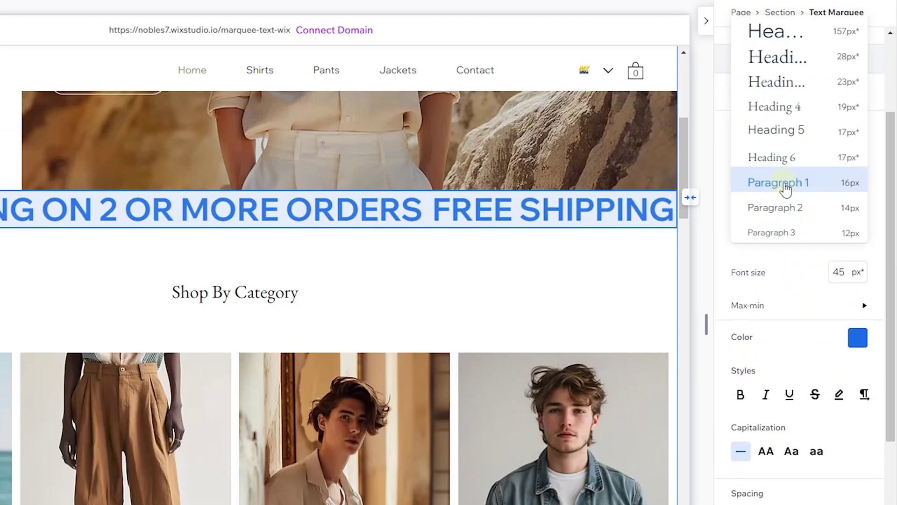
{"action": "left_click", "coordinate": [787, 32]}
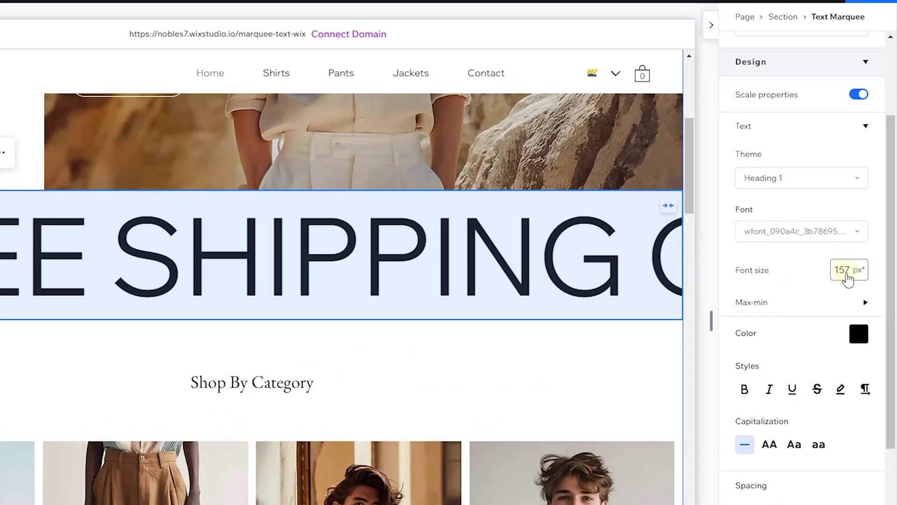
Set the marquee font size to 50 and color it dark navy #324158
{"action": "left_click", "coordinate": [859, 244]}
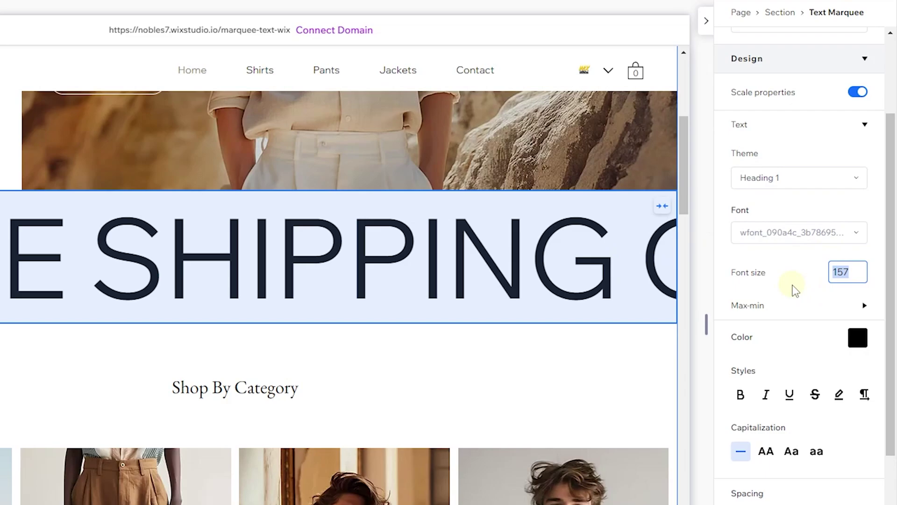
{"action": "type", "text": "100"}
{"action": "left_click", "coordinate": [840, 278]}
{"action": "type", "text": "70"}
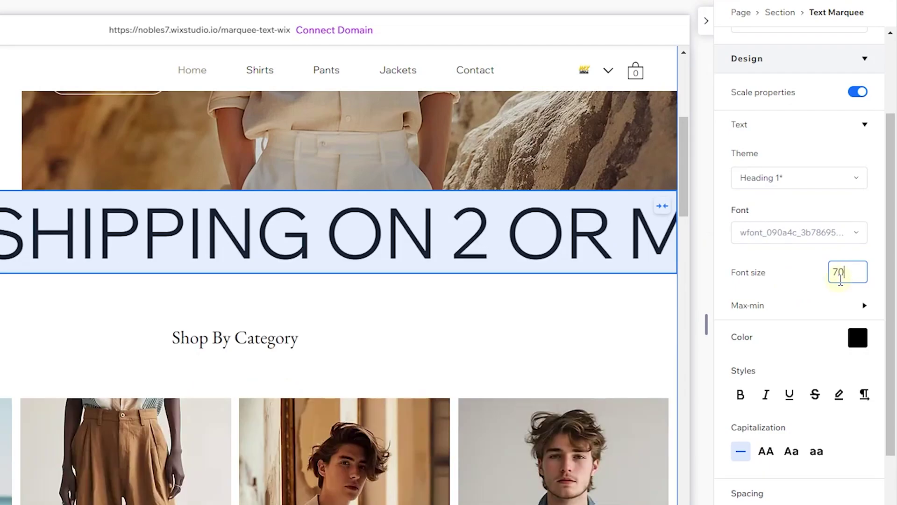
{"action": "key", "text": "Return"}
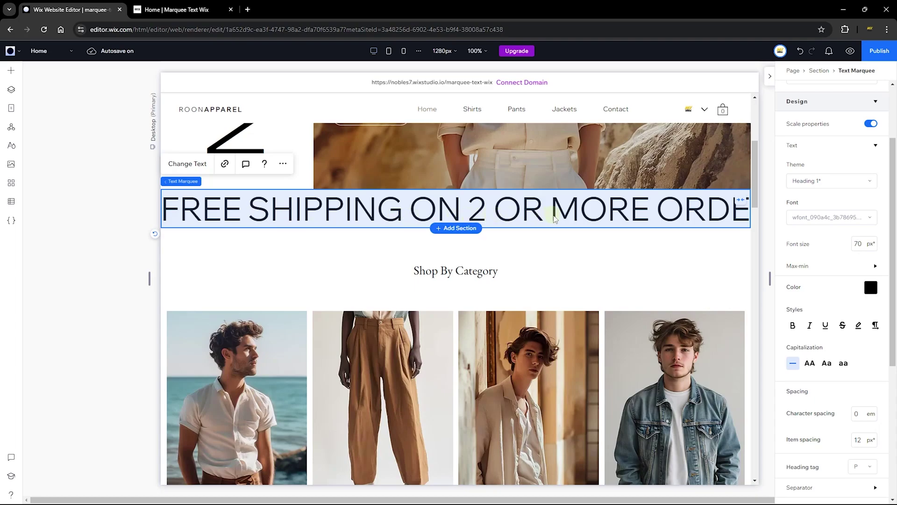
{"action": "left_click", "coordinate": [857, 244]}
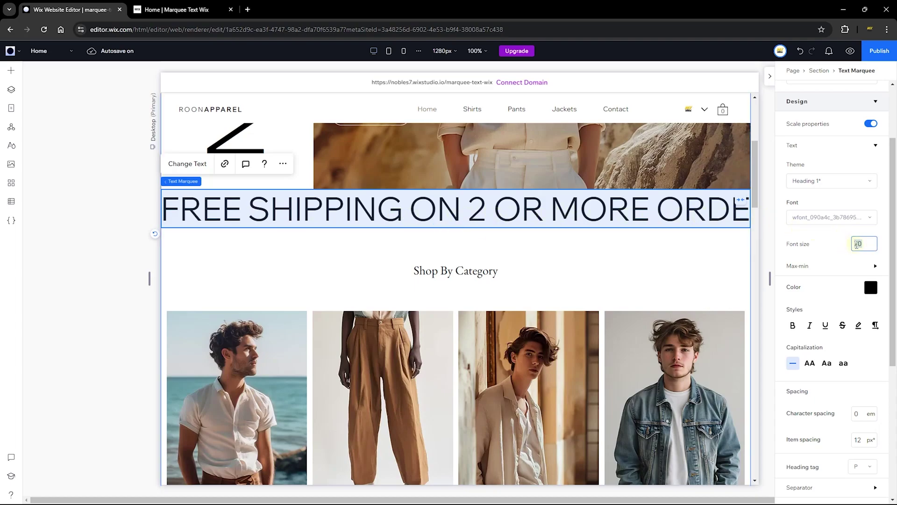
{"action": "key", "text": "Return"}
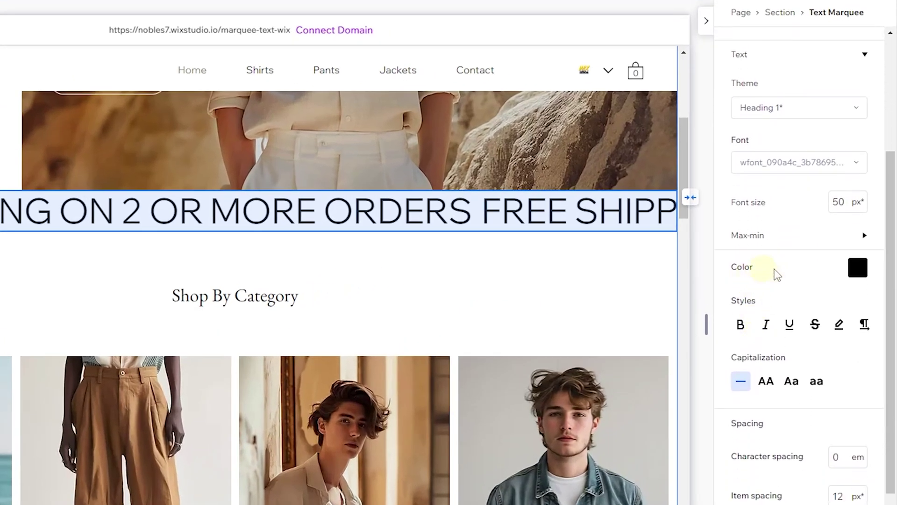
{"action": "left_click", "coordinate": [858, 268]}
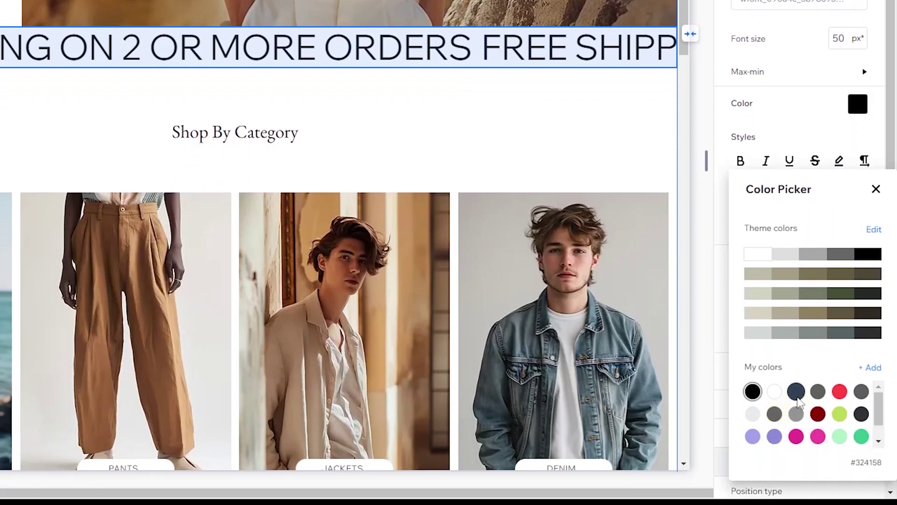
{"action": "left_click", "coordinate": [796, 392]}
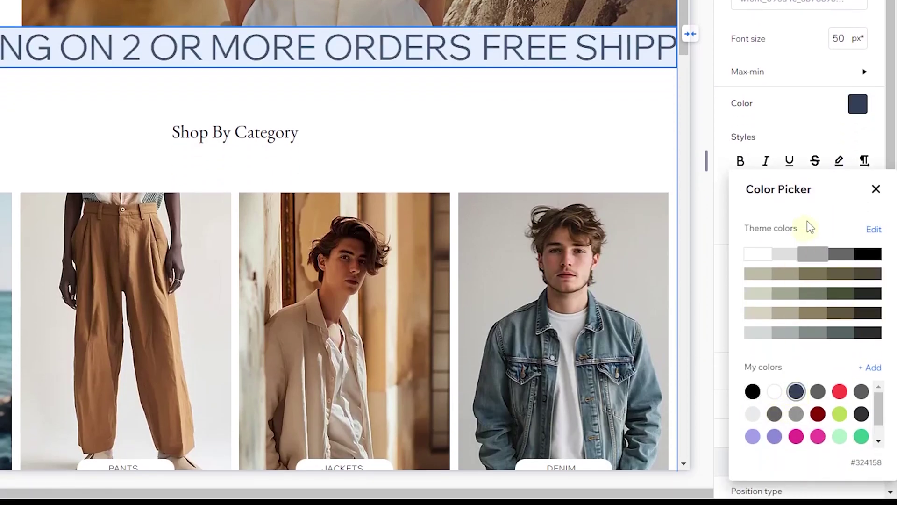
Make the marquee text bold and italic, leaving underline off
{"action": "left_click", "coordinate": [815, 123]}
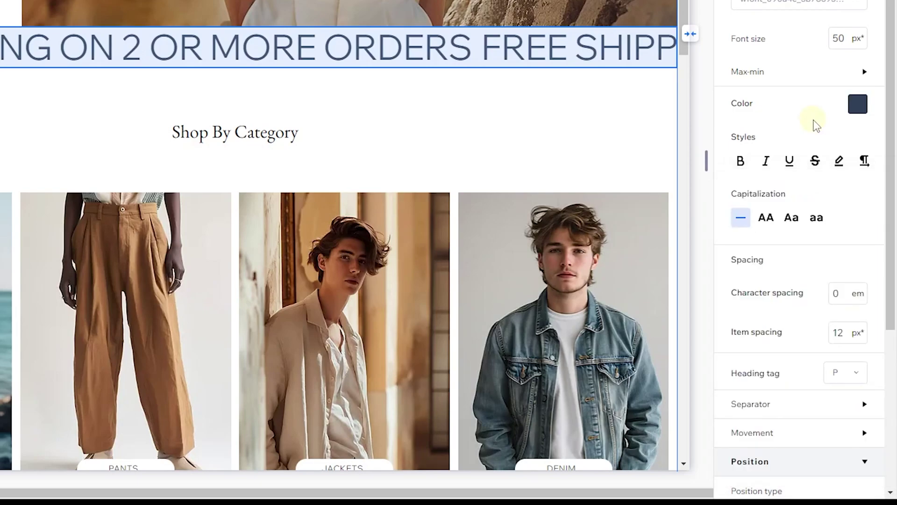
{"action": "scroll", "coordinate": [777, 126], "scroll_direction": "down", "scroll_amount": 2}
{"action": "left_click", "coordinate": [742, 259]}
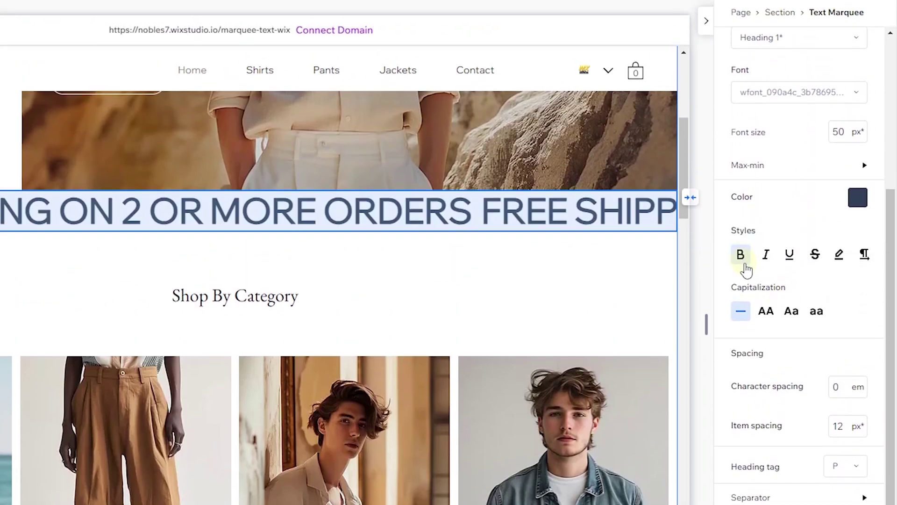
{"action": "left_click", "coordinate": [765, 258]}
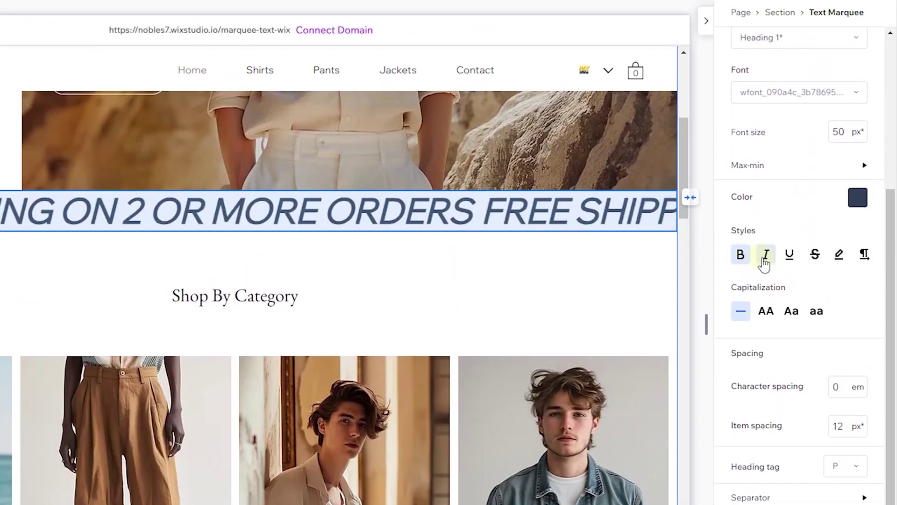
{"action": "left_click", "coordinate": [790, 258]}
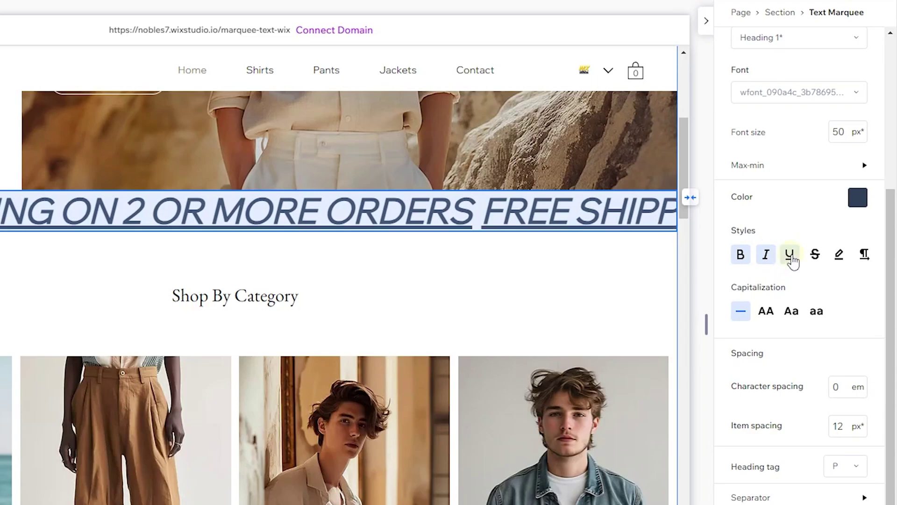
{"action": "left_click", "coordinate": [791, 258]}
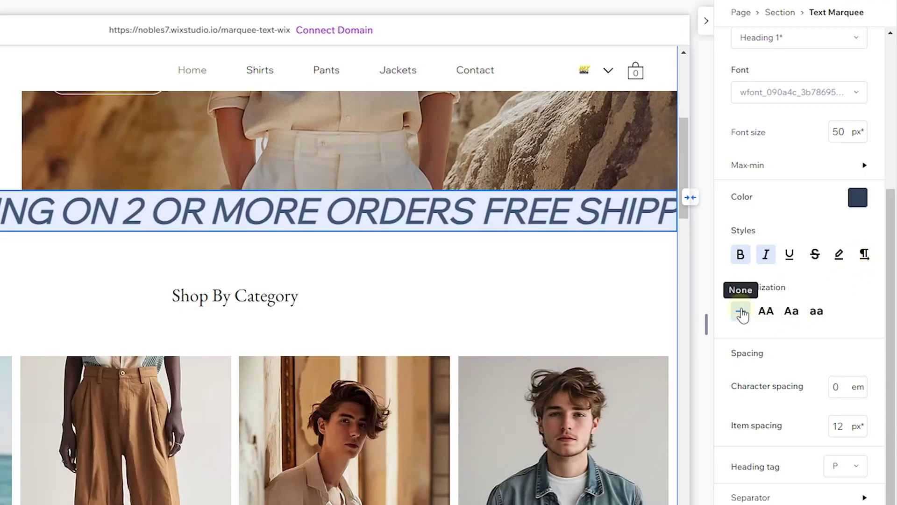
Try the uppercase and title case options, then turn forced capitalization off
{"action": "left_click", "coordinate": [766, 316]}
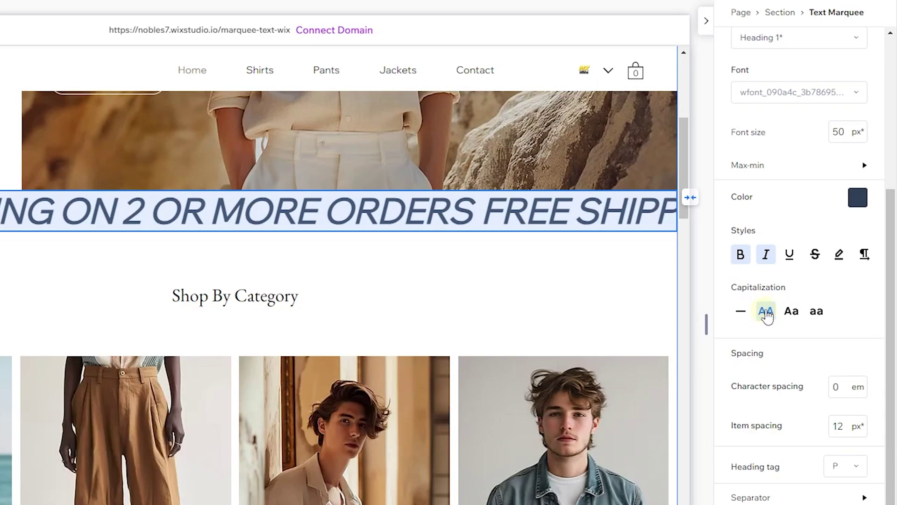
{"action": "left_click", "coordinate": [789, 318]}
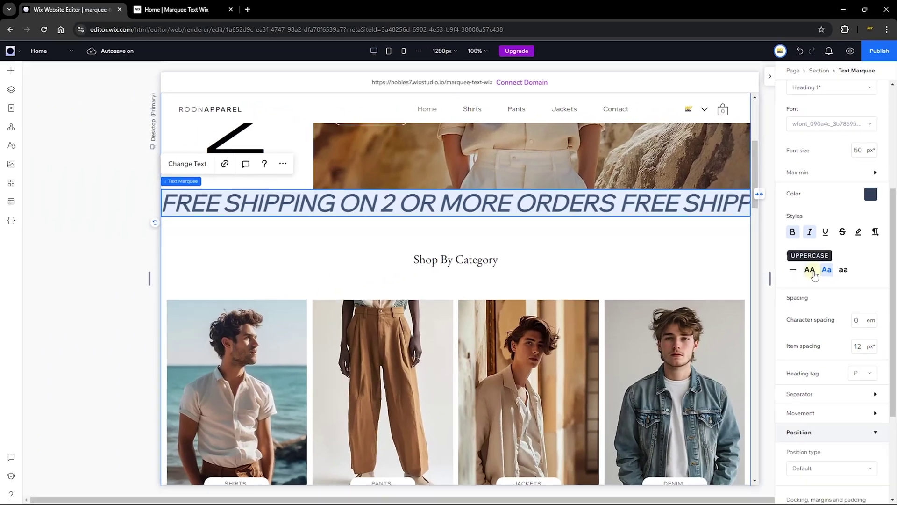
{"action": "left_click", "coordinate": [769, 317]}
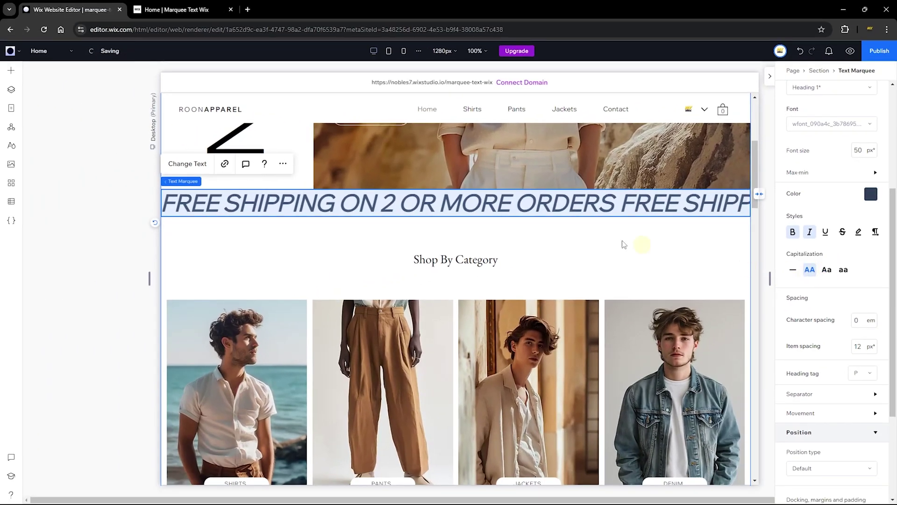
{"action": "left_click", "coordinate": [187, 164]}
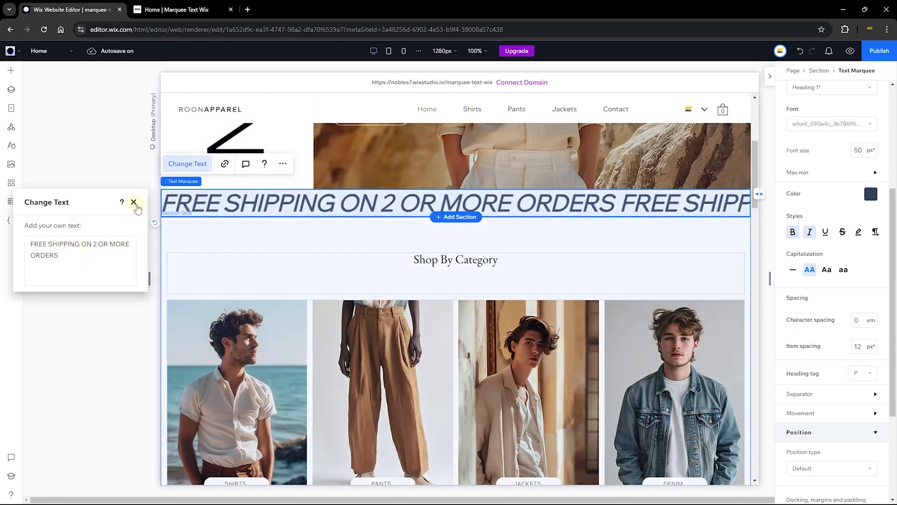
{"action": "left_click", "coordinate": [134, 202]}
{"action": "left_click", "coordinate": [794, 269]}
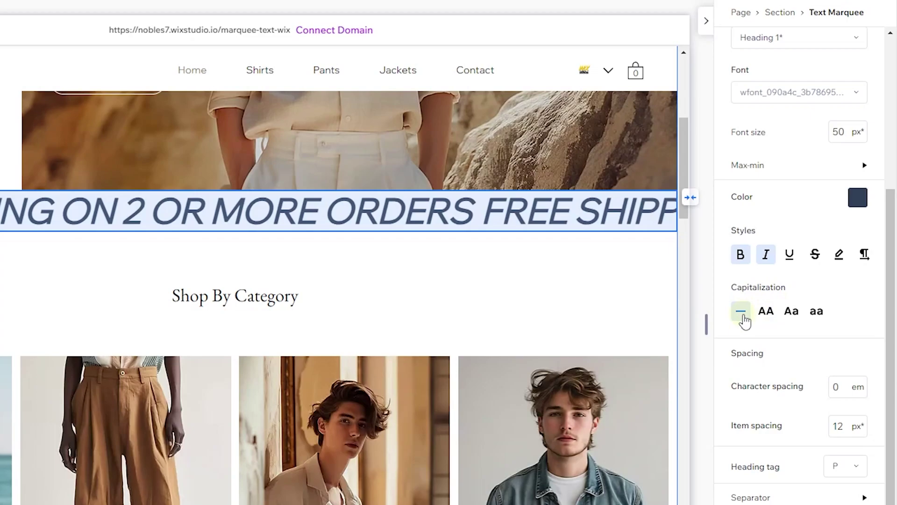
{"action": "scroll", "coordinate": [797, 274], "scroll_direction": "down", "scroll_amount": 1}
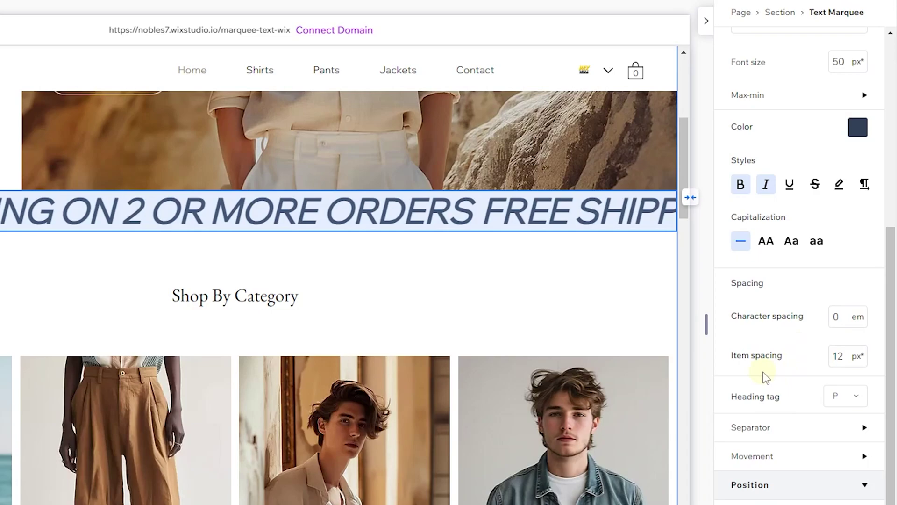
{"action": "scroll", "coordinate": [763, 377], "scroll_direction": "down", "scroll_amount": 3}
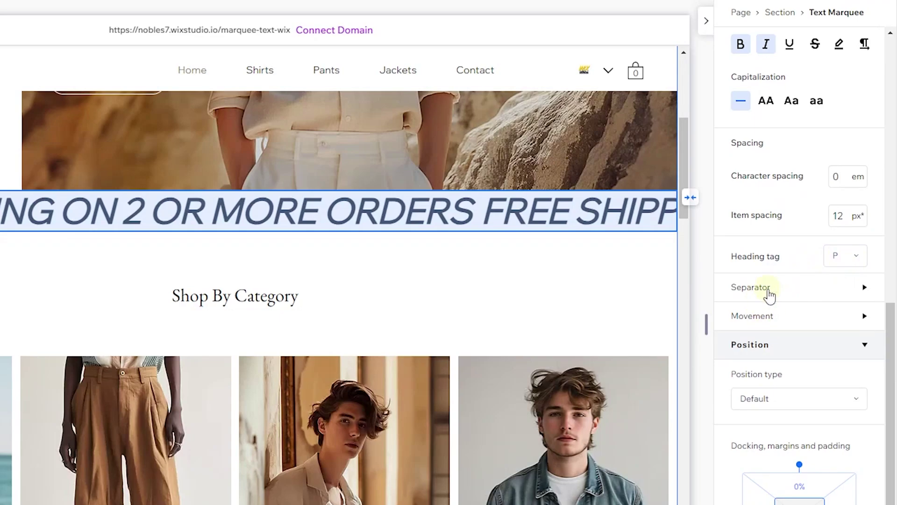
Use the hollow circle shape as the marquee's separator
{"action": "left_click", "coordinate": [768, 290]}
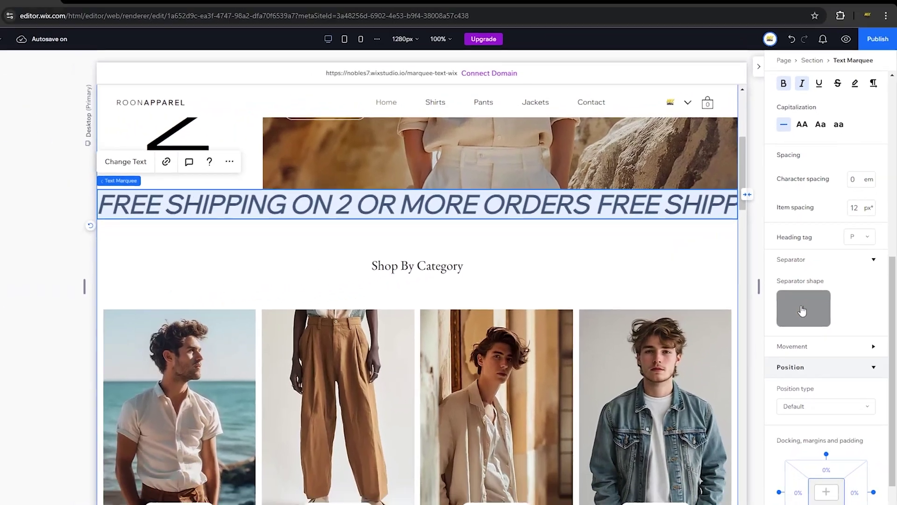
{"action": "left_click", "coordinate": [765, 355]}
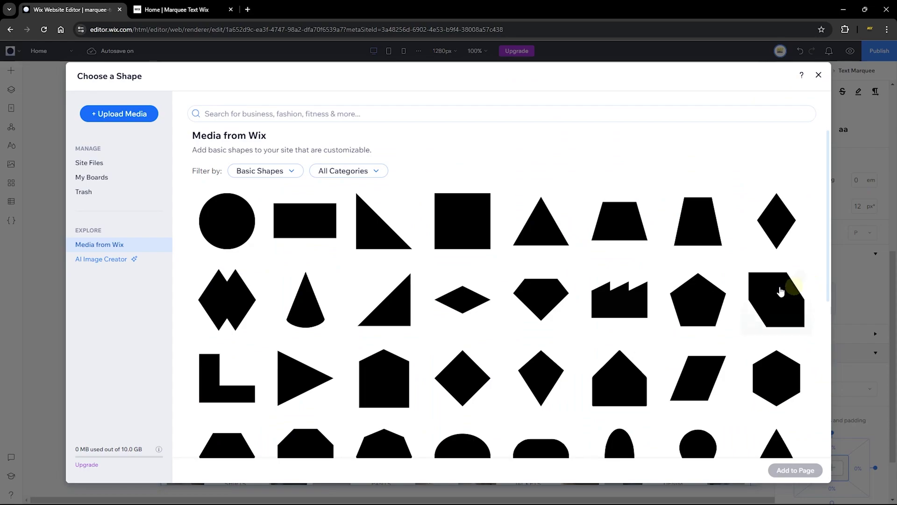
{"action": "scroll", "coordinate": [609, 220], "scroll_direction": "down", "scroll_amount": 5}
{"action": "scroll", "coordinate": [474, 283], "scroll_direction": "down", "scroll_amount": 3}
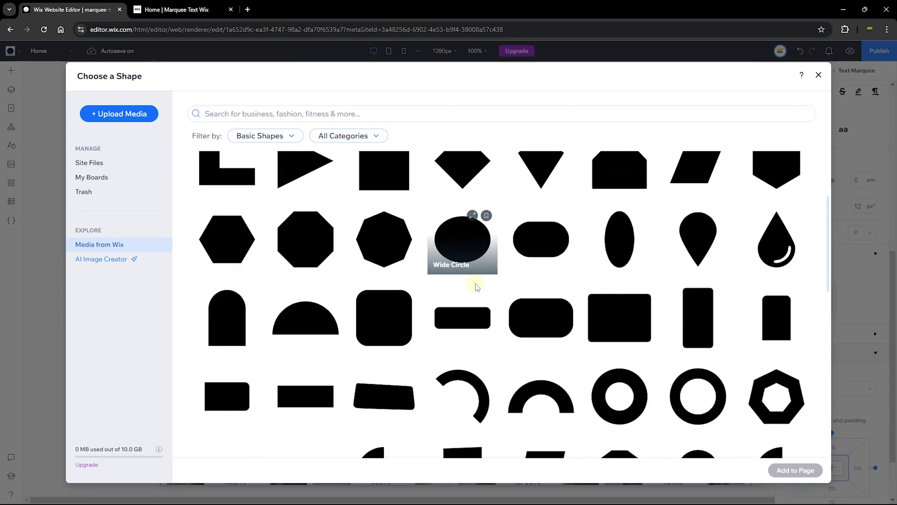
{"action": "left_click", "coordinate": [621, 349]}
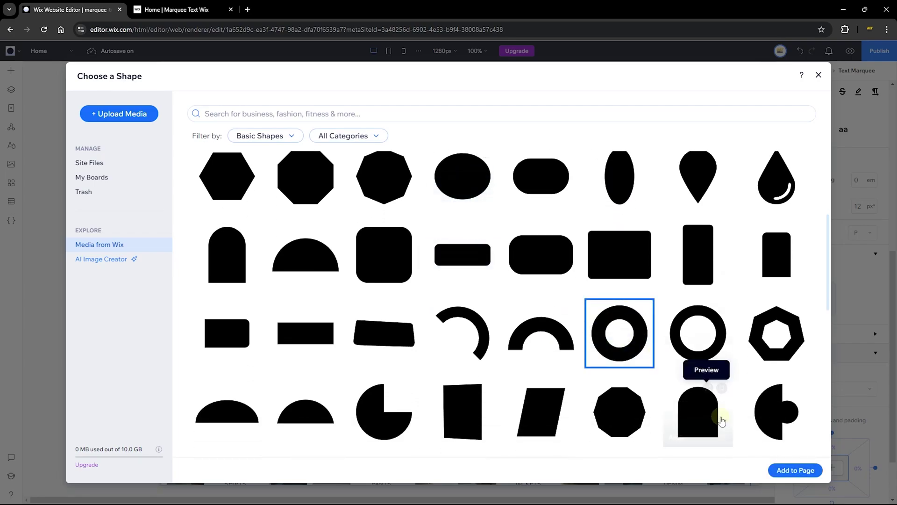
{"action": "left_click", "coordinate": [793, 473]}
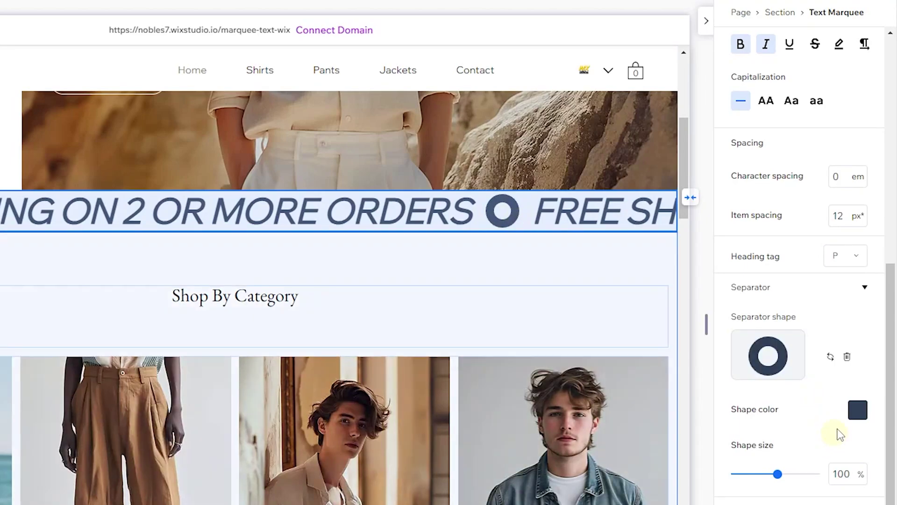
Color the separator ring green (#38C68B) and set its size to 100
{"action": "left_click", "coordinate": [856, 417]}
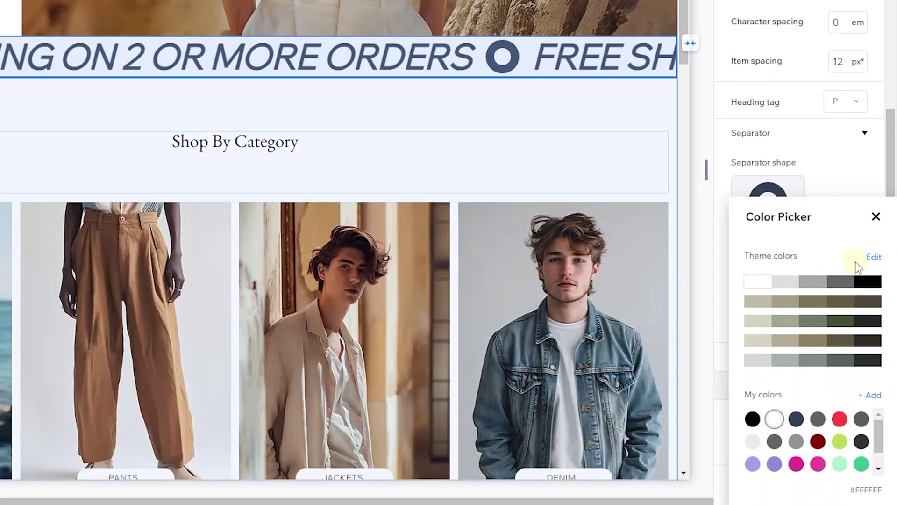
{"action": "left_click", "coordinate": [839, 419]}
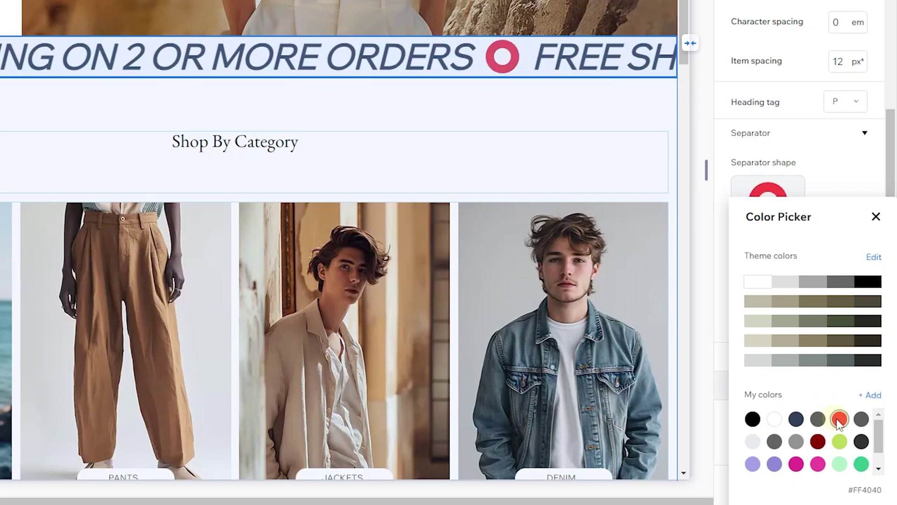
{"action": "left_click", "coordinate": [861, 464]}
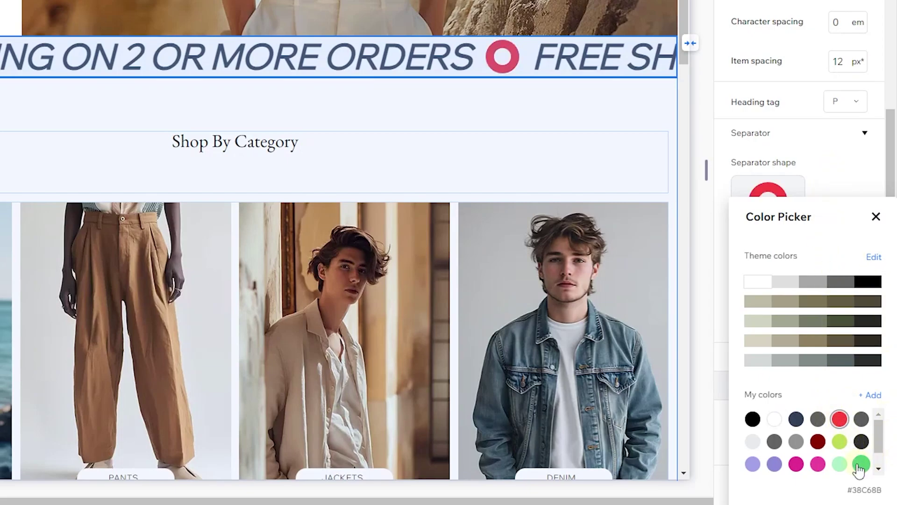
{"action": "left_click", "coordinate": [835, 181]}
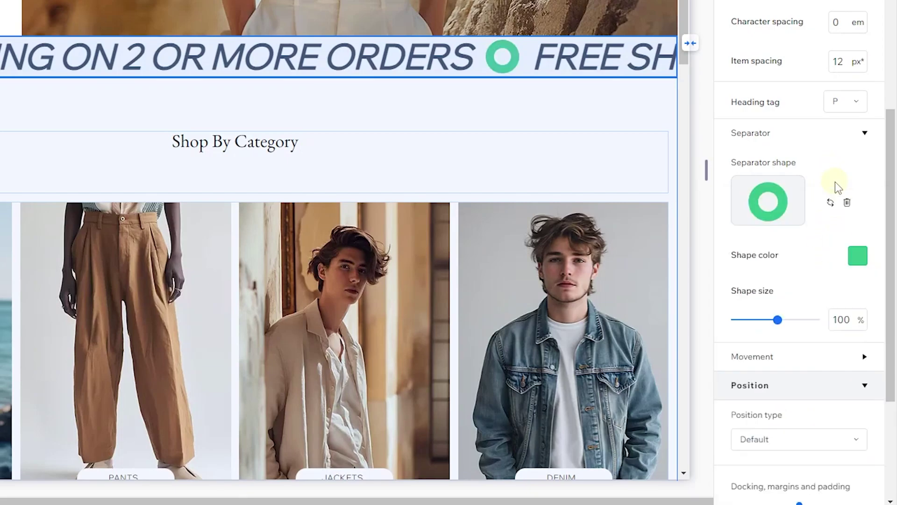
{"action": "scroll", "coordinate": [807, 245], "scroll_direction": "down", "scroll_amount": 3}
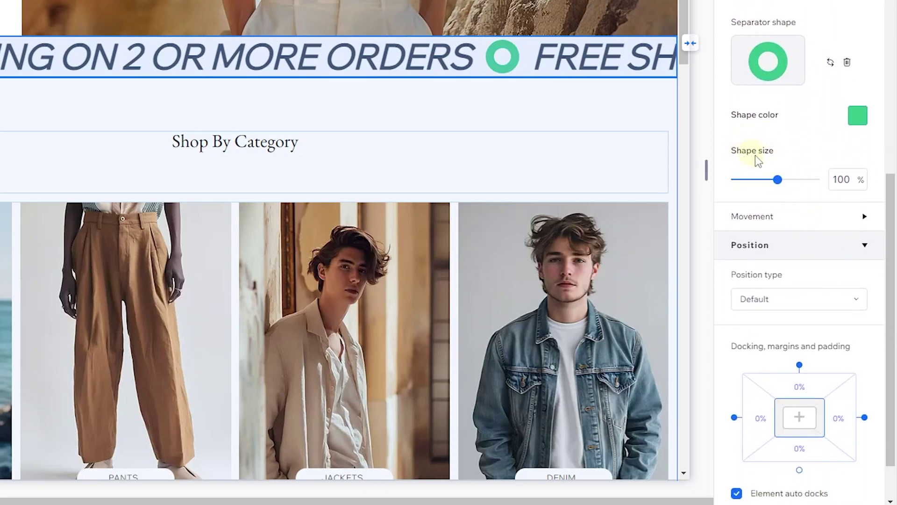
{"action": "mouse_move", "coordinate": [778, 182]}
{"action": "left_mouse_down"}
{"action": "mouse_move", "coordinate": [751, 184]}
{"action": "mouse_move", "coordinate": [773, 184]}
{"action": "left_mouse_up"}
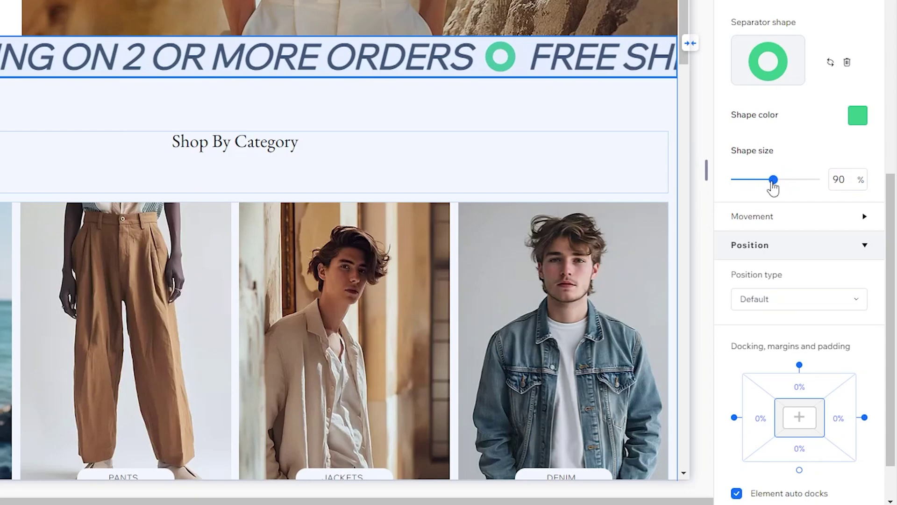
{"action": "left_click", "coordinate": [840, 175]}
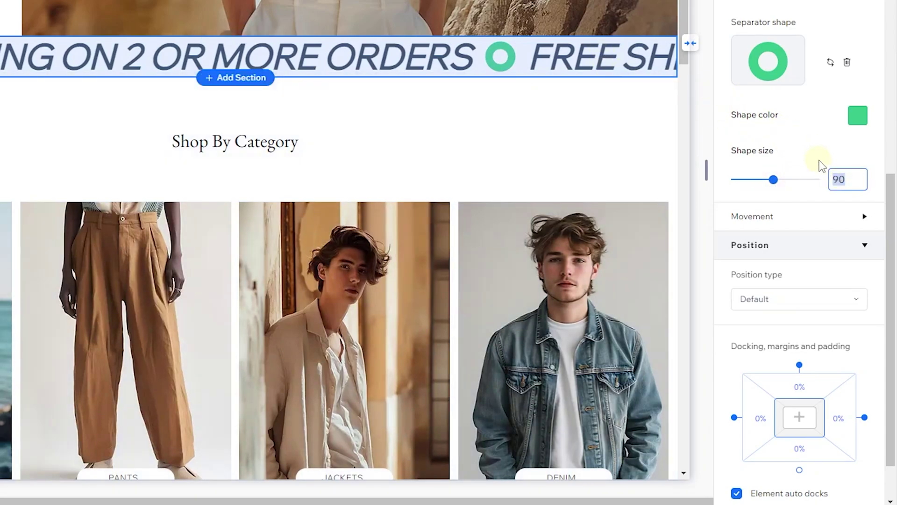
{"action": "type", "text": "100"}
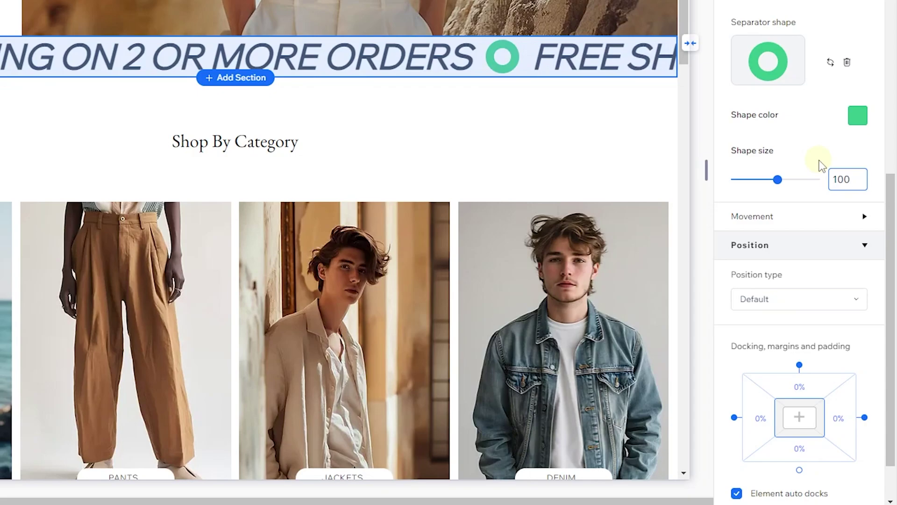
{"action": "key", "text": "Return"}
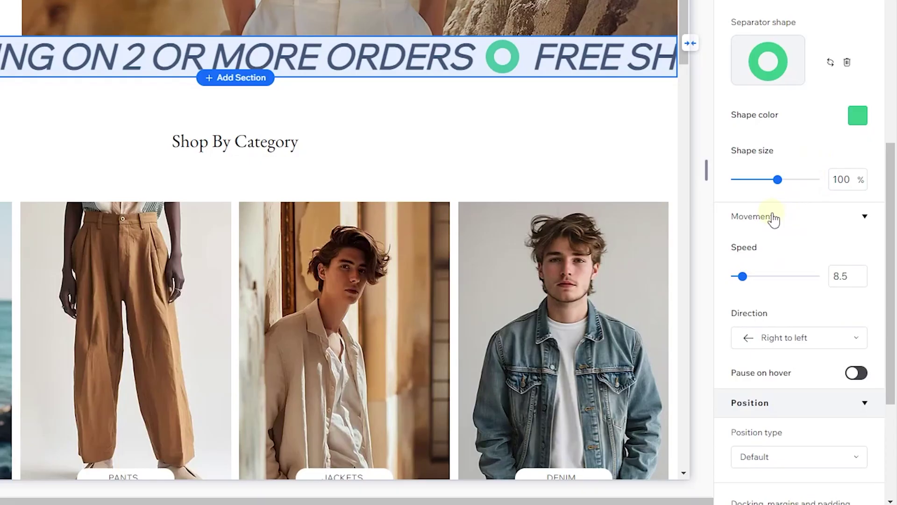
Scroll down to the marquee's Movement settings showing speed 8.5 and right-to-left
{"action": "scroll", "coordinate": [773, 217], "scroll_direction": "down", "scroll_amount": 2}
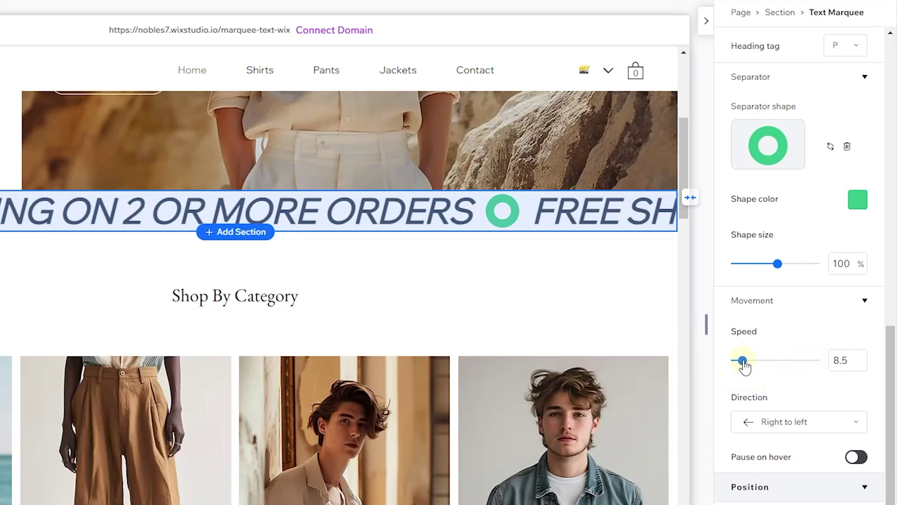
Set marquee speed to 20, keep right-to-left direction, and enable pause on hover
{"action": "left_click_drag", "start_coordinate": [744, 365], "coordinate": [753, 365]}
{"action": "scroll", "coordinate": [765, 380], "scroll_direction": "down", "scroll_amount": 3}
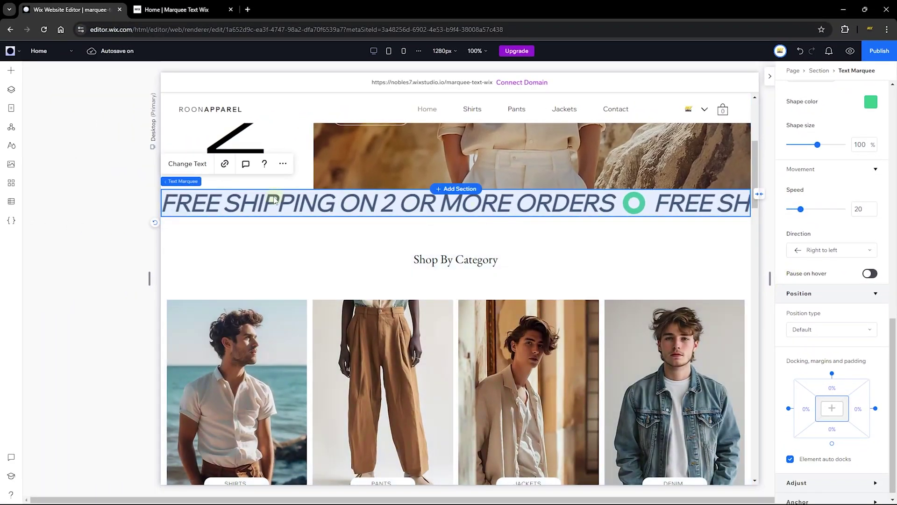
{"action": "left_click", "coordinate": [817, 250]}
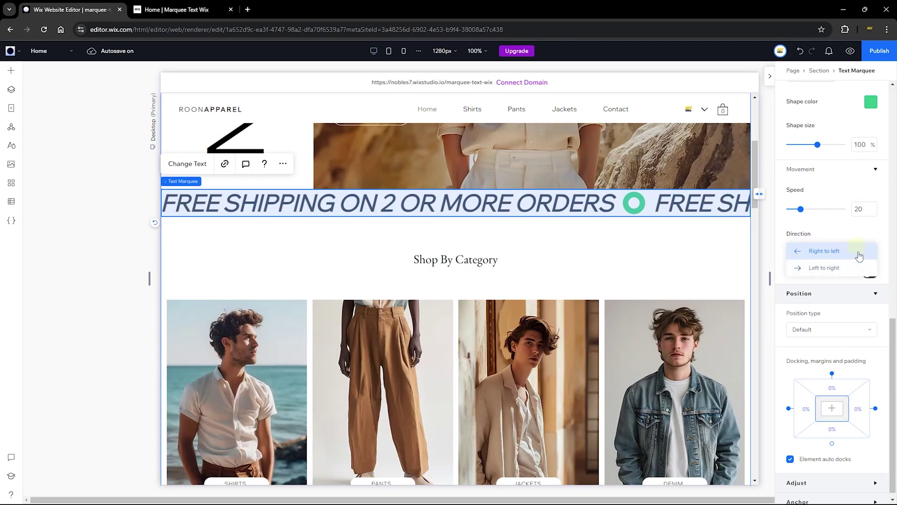
{"action": "left_click", "coordinate": [834, 234]}
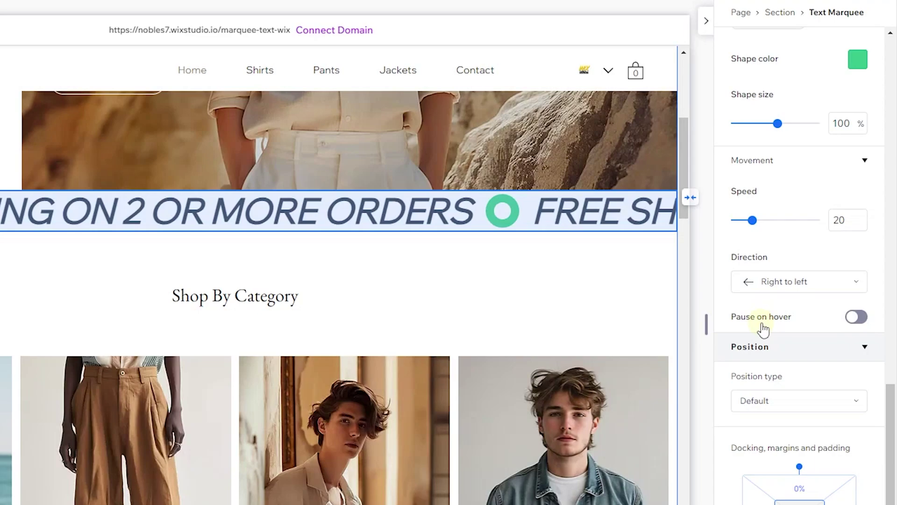
{"action": "left_click", "coordinate": [861, 327]}
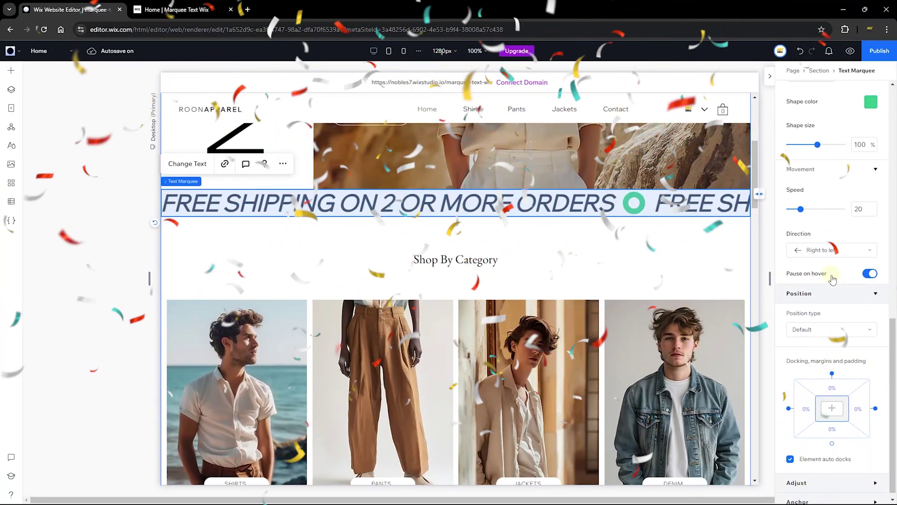
{"action": "scroll", "coordinate": [833, 279], "scroll_direction": "up", "scroll_amount": 4}
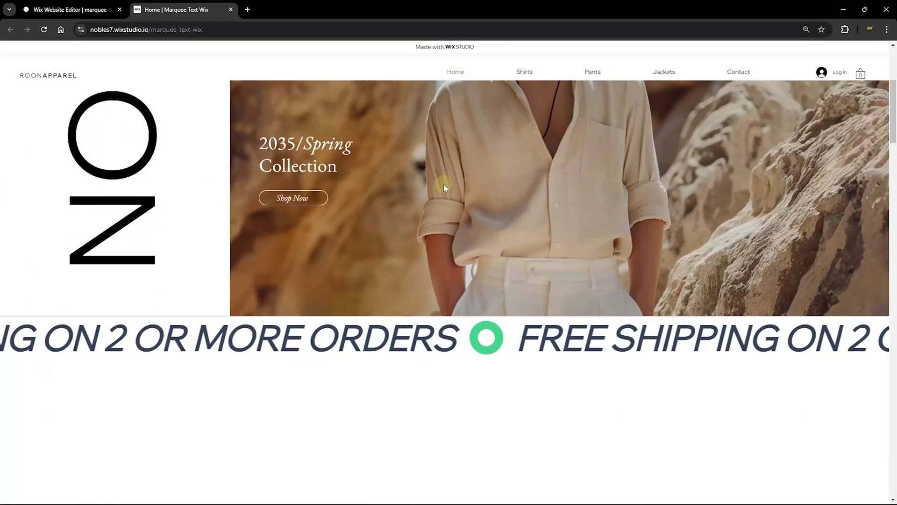
Scroll the live site to see the green-ringed free-shipping marquee scrolling below the hero image
{"action": "scroll", "coordinate": [444, 184], "scroll_direction": "down", "scroll_amount": 3}
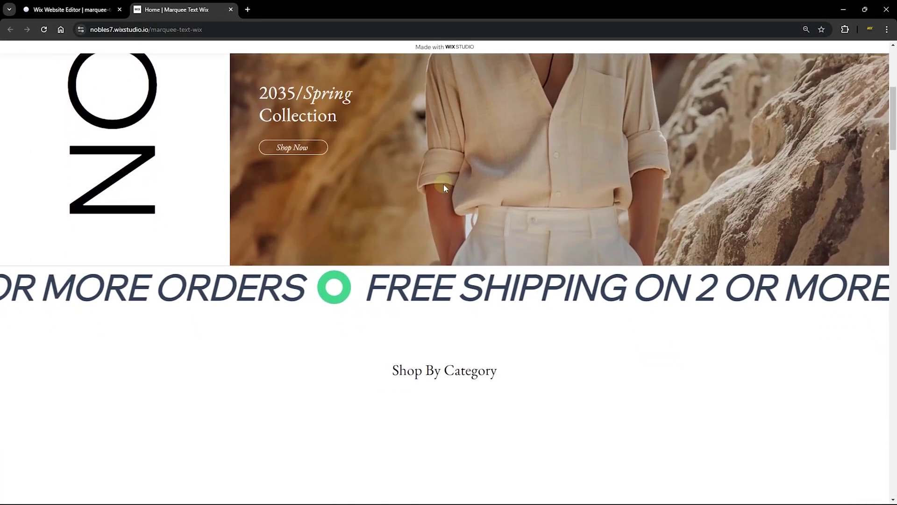